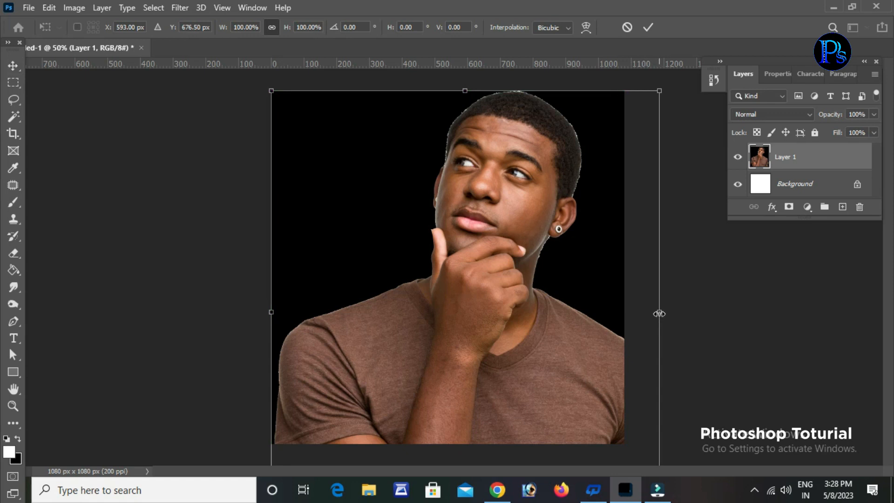
- Scale the man's photo down proportionally and position it against the bottom of the canvas, roughly centred horizontally
drag(516, 356, 519, 319)
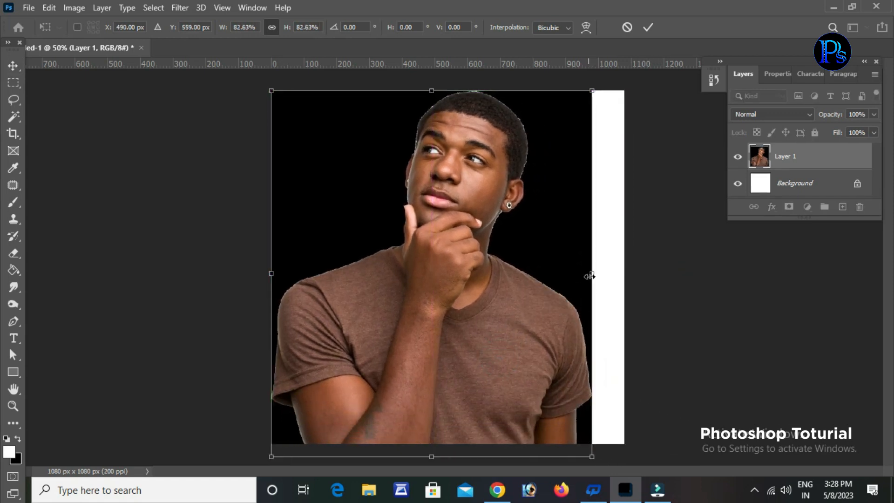
drag(590, 275, 541, 284)
drag(436, 280, 478, 282)
key(Return)
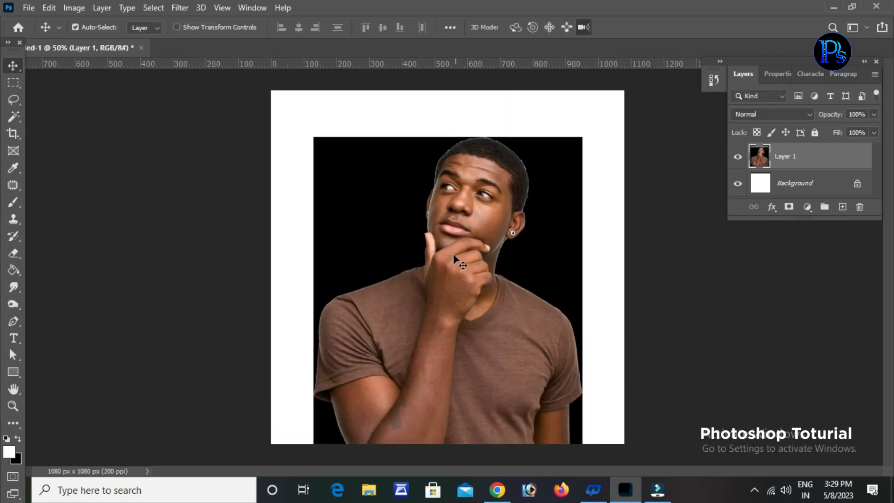
- Select the black background around the man's head and shoulders with the Magic Wand and delete it
click(428, 216)
scroll(300, 304, down, 5)
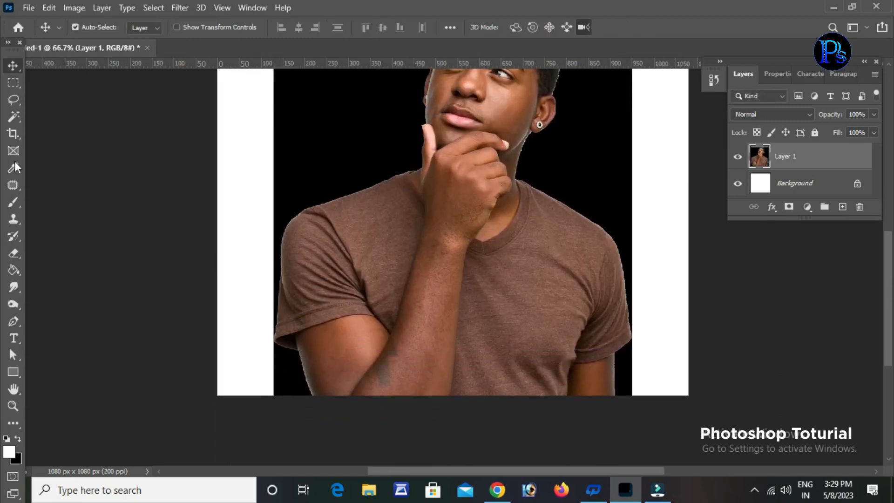
click(14, 116)
click(389, 124)
scroll(433, 310, up, 3)
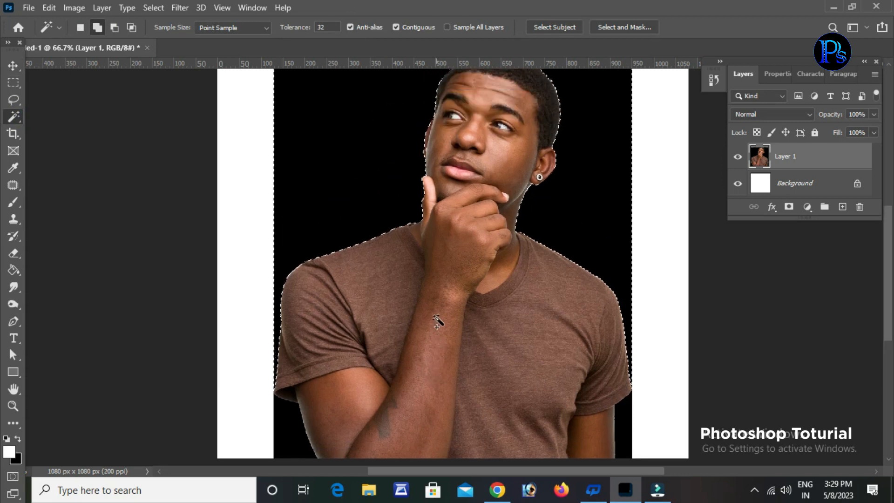
key(Delete)
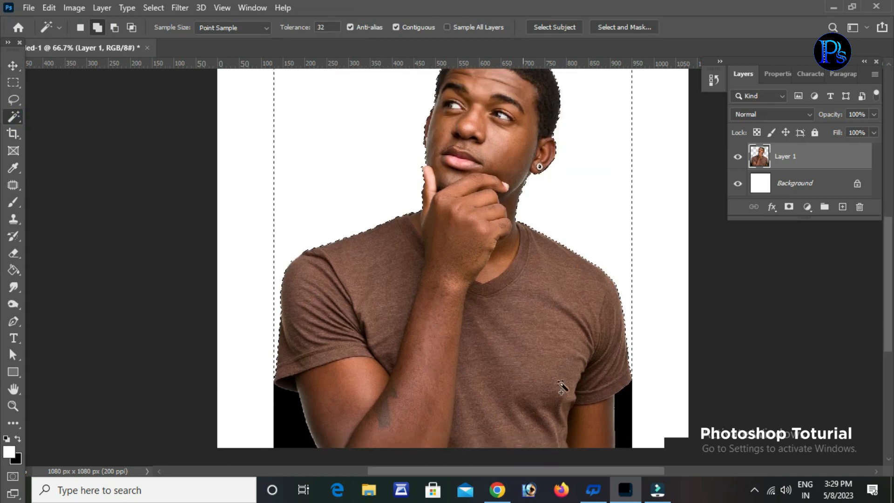
- Delete the remaining black areas beside both arms below the sleeves and clear the selection
scroll(431, 357, down, 3)
click(628, 389)
click(624, 382)
click(282, 389)
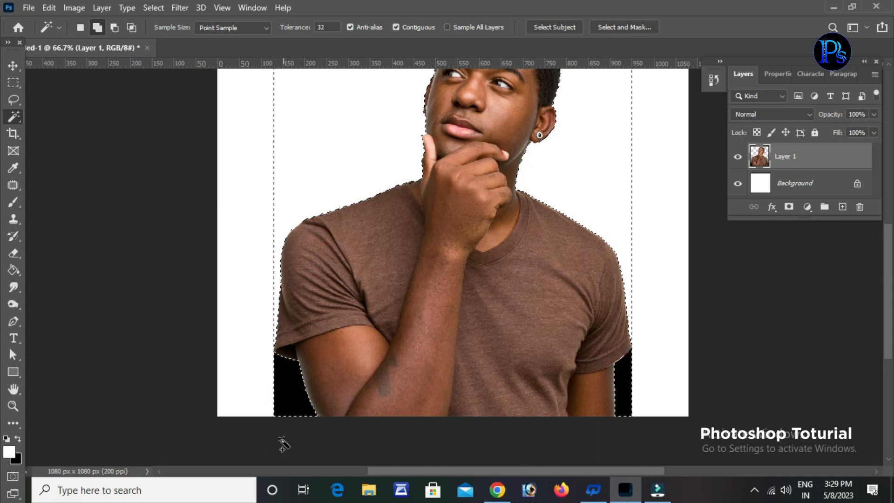
key(Delete)
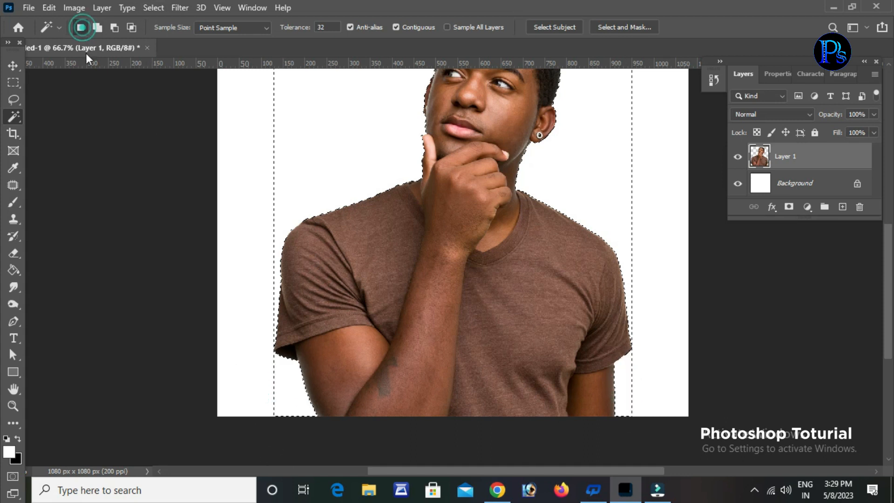
key(ctrl+d)
scroll(205, 196, up, 4)
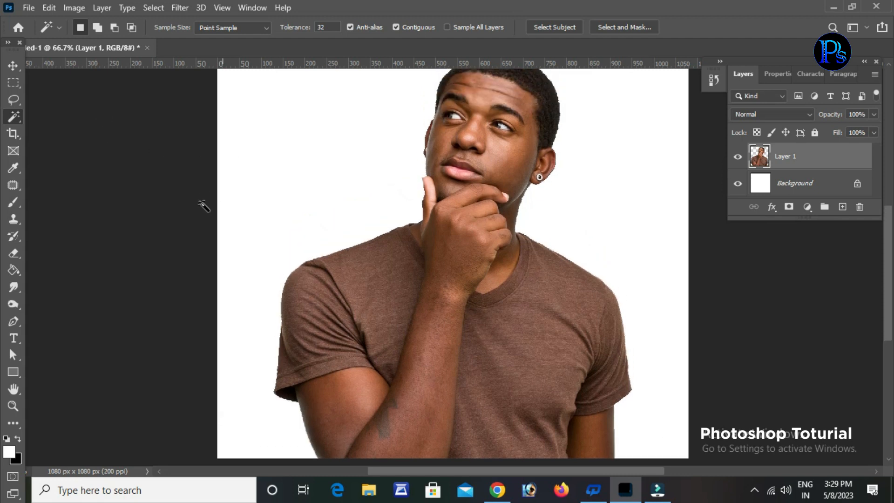
scroll(186, 298, down, 1)
click(328, 357)
key(ctrl+z)
key(ctrl+z)
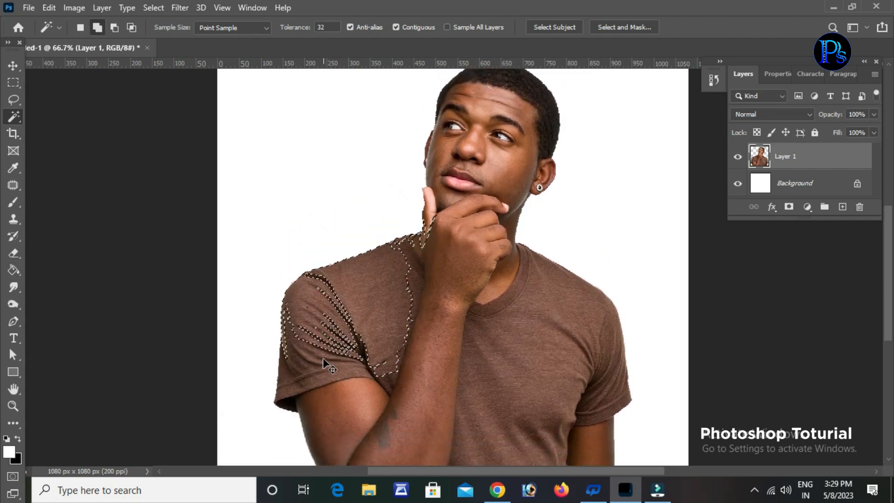
- Set the Pen tool to Path mode for tracing the shirt's edge where the shoulder meets the neck
click(16, 319)
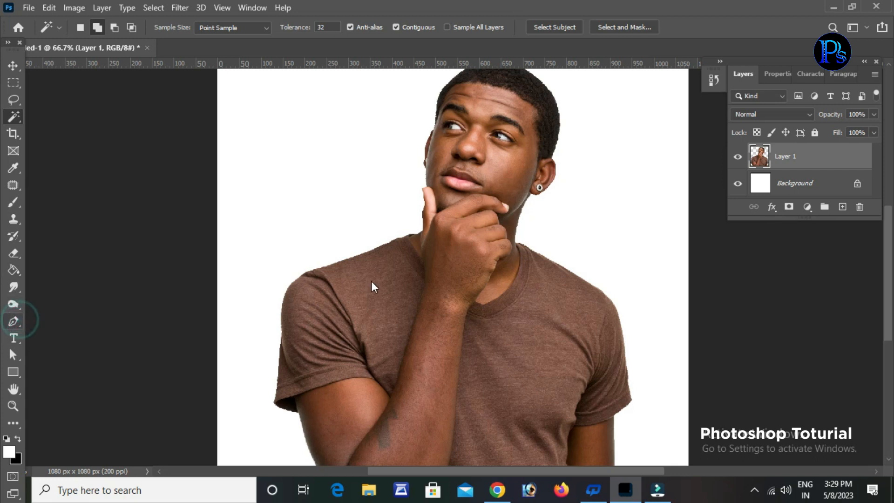
ctrl+click(396, 231)
ctrl+click(397, 232)
ctrl+click(398, 234)
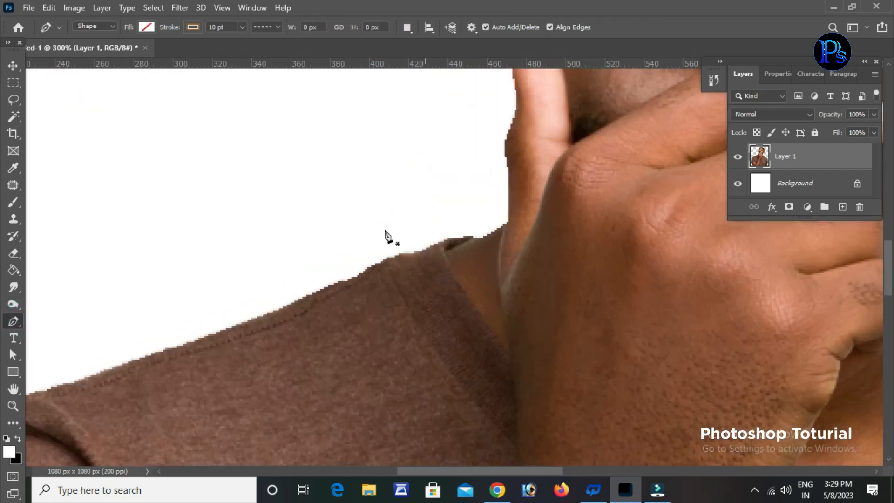
scroll(385, 230, down, 2)
click(94, 25)
click(89, 47)
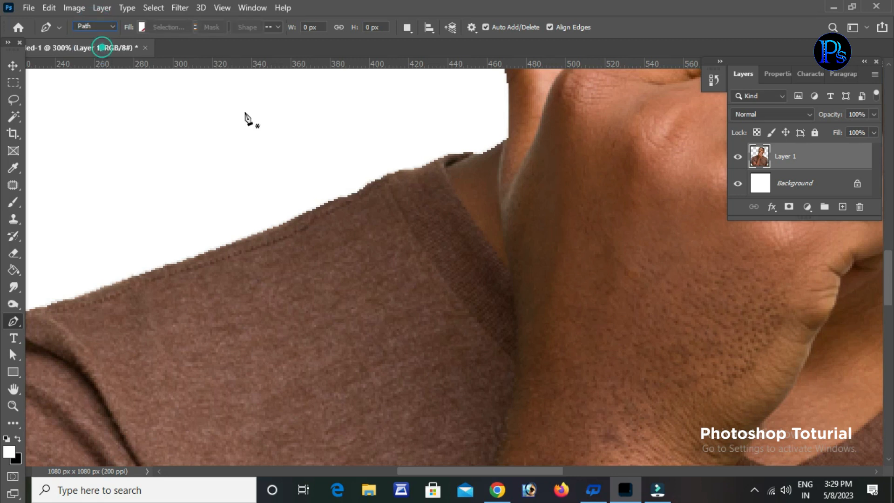
- Trace a pen path from the collar down along the shirt's shoulder edge with closely spaced anchor points
click(473, 154)
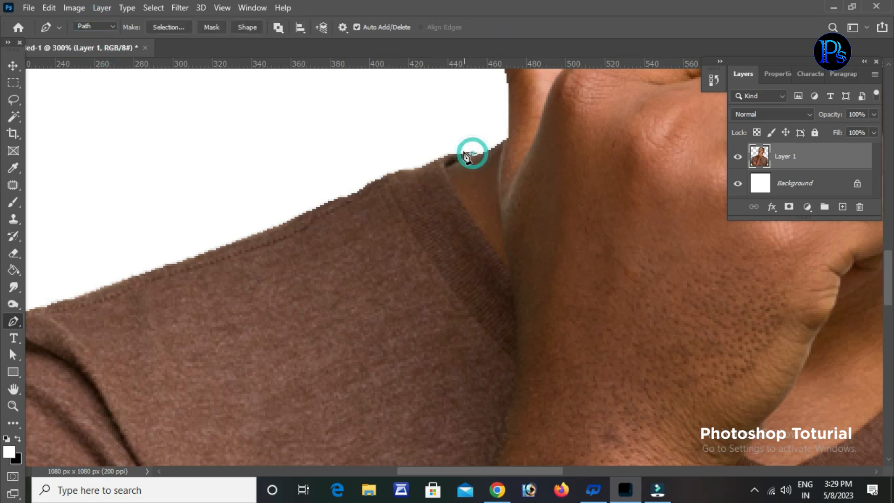
click(450, 155)
click(433, 157)
click(417, 168)
click(399, 169)
click(391, 170)
click(371, 176)
click(363, 187)
click(342, 195)
click(331, 201)
click(316, 205)
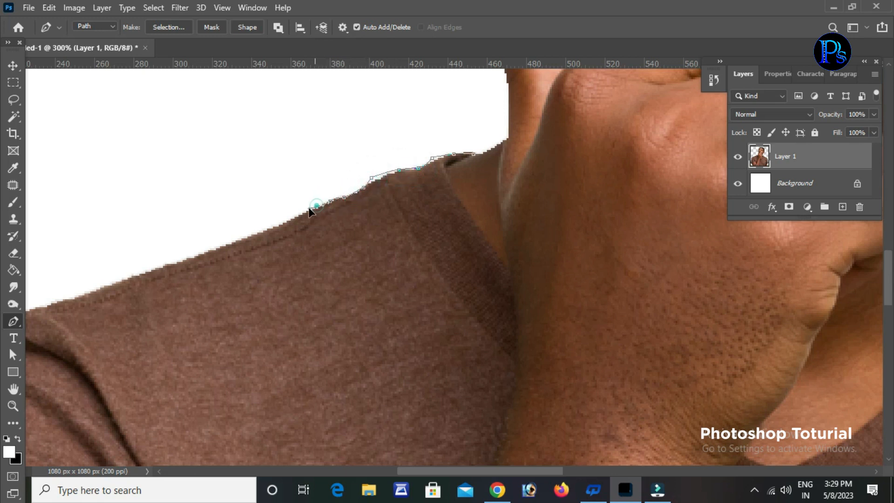
click(247, 234)
click(235, 234)
scroll(213, 324, down, 3)
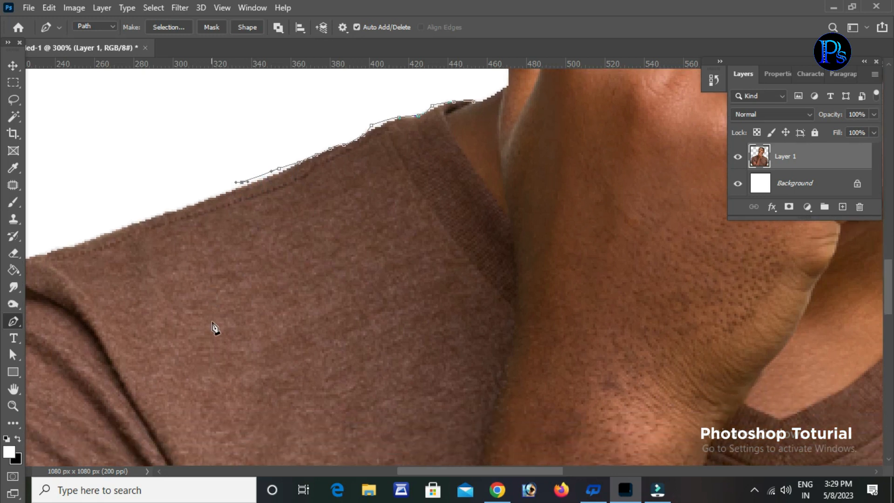
- Loop the path outside the shoulder and sleeve to the arm below, and trace up the arm's edge to the sleeve opening
scroll(147, 262, down, 5)
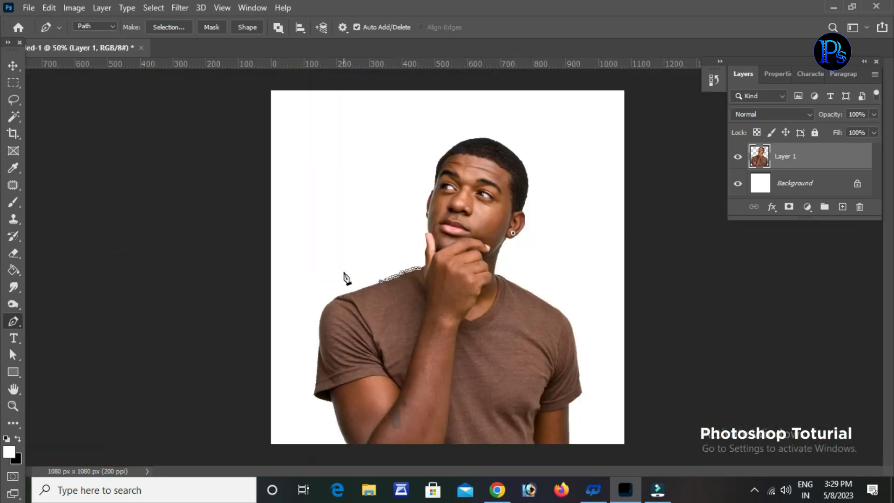
click(336, 417)
ctrl+click(338, 378)
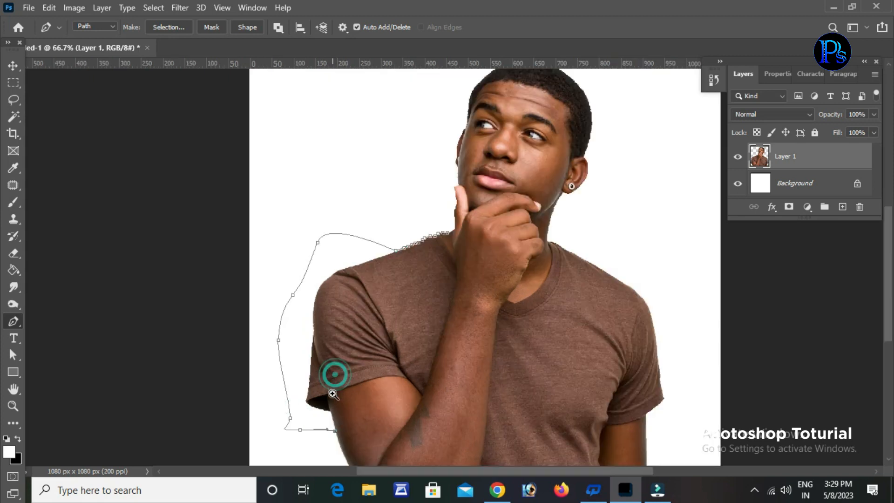
ctrl+click(332, 392)
ctrl+click(330, 400)
ctrl+click(330, 400)
scroll(342, 291, down, 5)
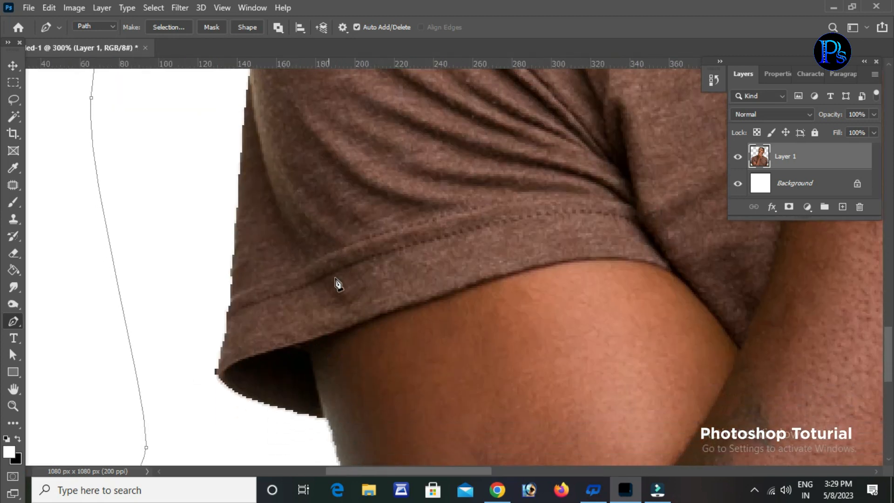
scroll(339, 353, down, 1)
click(333, 314)
click(328, 292)
click(319, 293)
drag(220, 254, 207, 234)
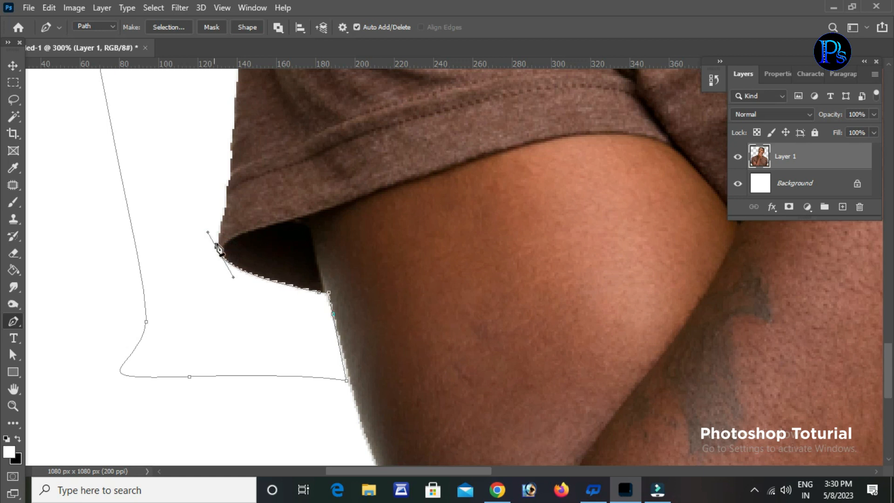
key(ctrl+z)
- Continue the path along the sleeve hem over the upper arm to the point where it meets the raised forearm
click(309, 232)
drag(354, 203, 430, 177)
click(430, 175)
click(545, 140)
click(601, 133)
click(657, 139)
click(669, 145)
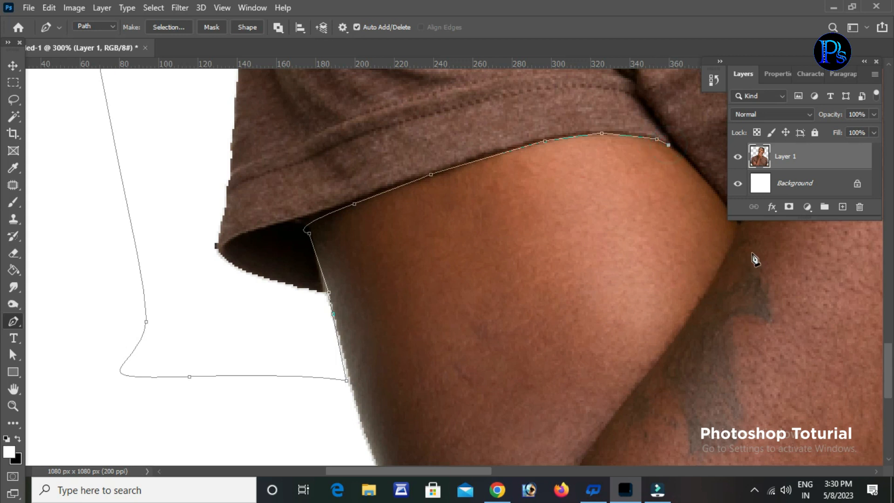
drag(490, 469, 550, 474)
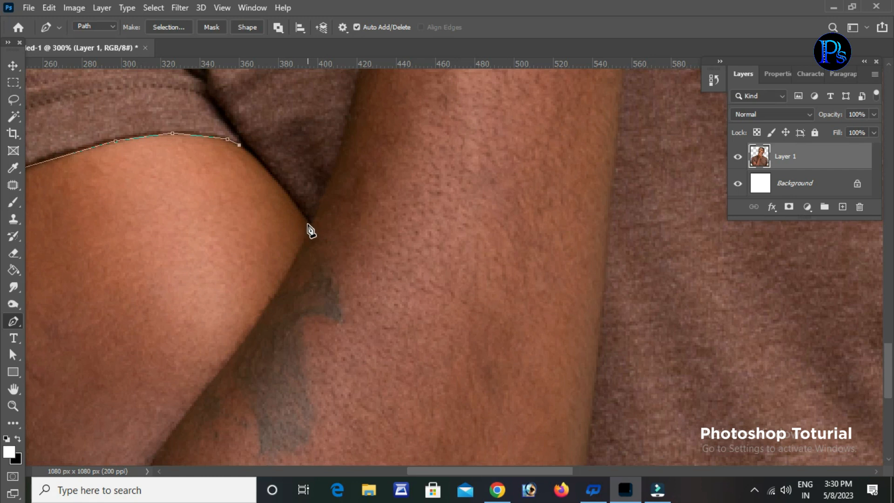
drag(308, 223, 308, 245)
- Extend the path up the raised forearm's edge to the wrist, bend it to the arm, and remove the last anchor's outgoing handle
scroll(326, 185, up, 6)
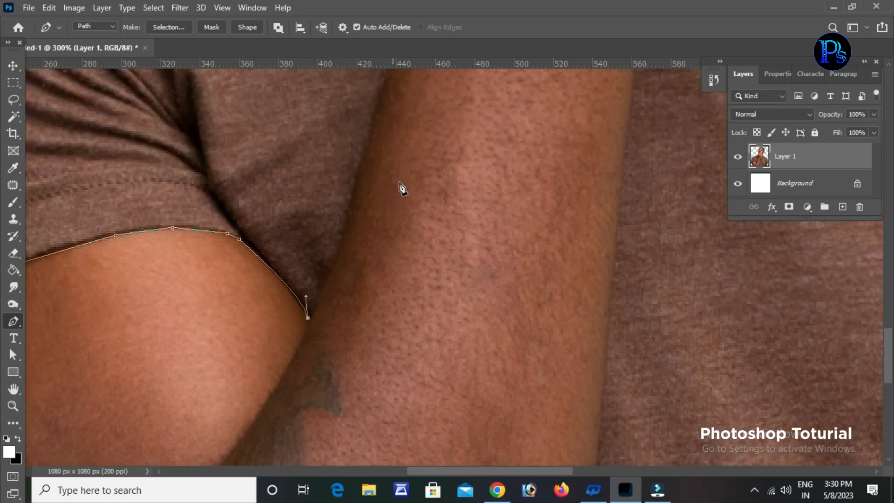
scroll(370, 201, up, 6)
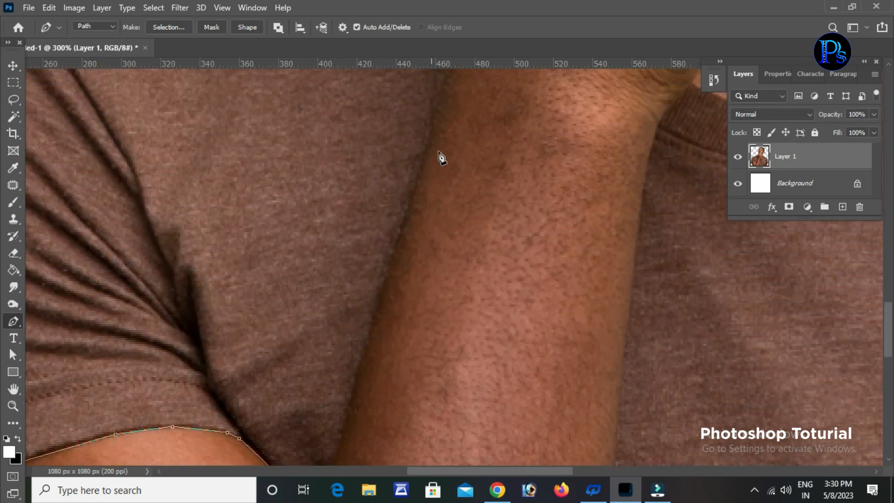
scroll(436, 167, down, 1)
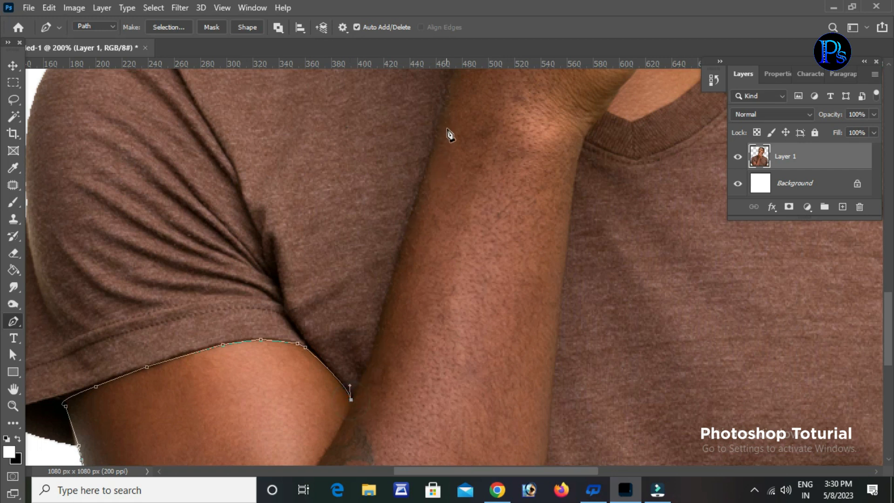
drag(445, 108, 471, 74)
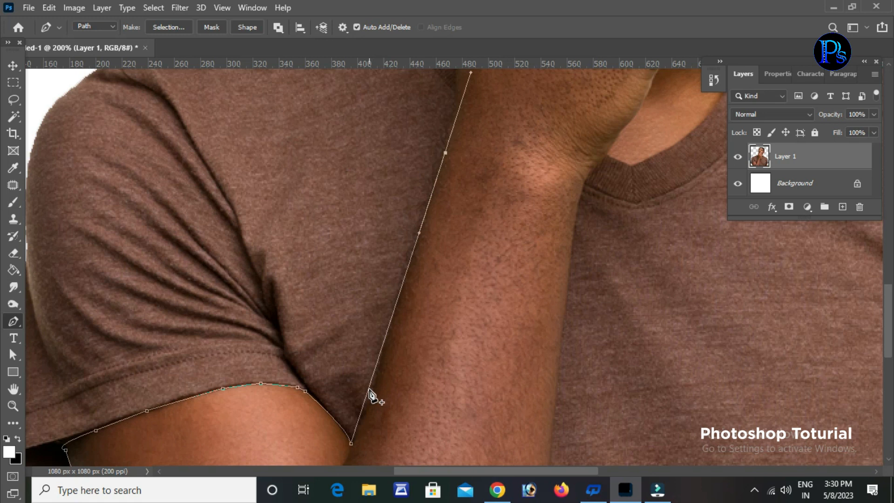
drag(368, 390, 372, 394)
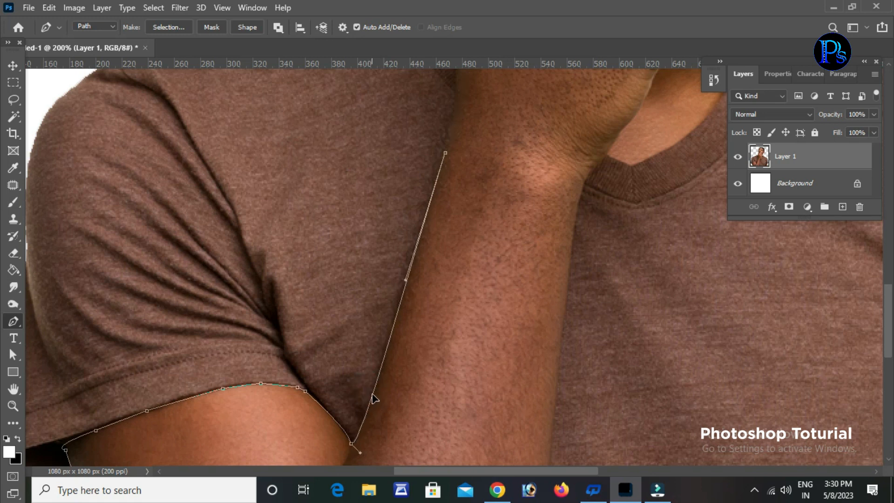
scroll(433, 200, up, 3)
click(445, 196)
scroll(451, 200, up, 4)
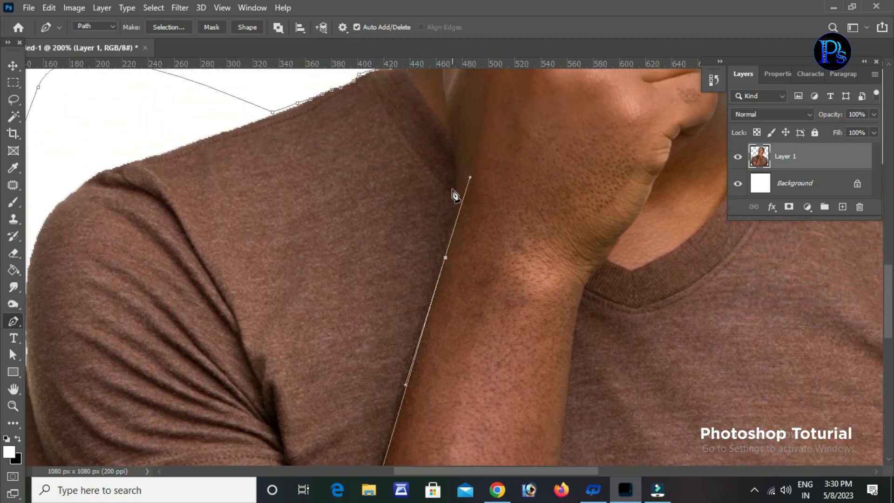
alt+click(444, 258)
- Continue the path from the wrist up along the hand's edge past the shirt collar
scroll(447, 223, up, 2)
drag(455, 241, 455, 224)
click(453, 185)
click(449, 153)
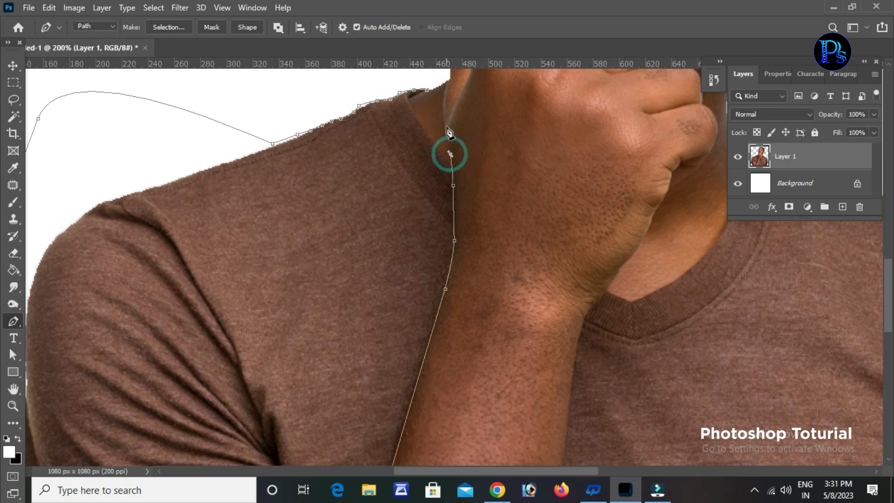
click(446, 133)
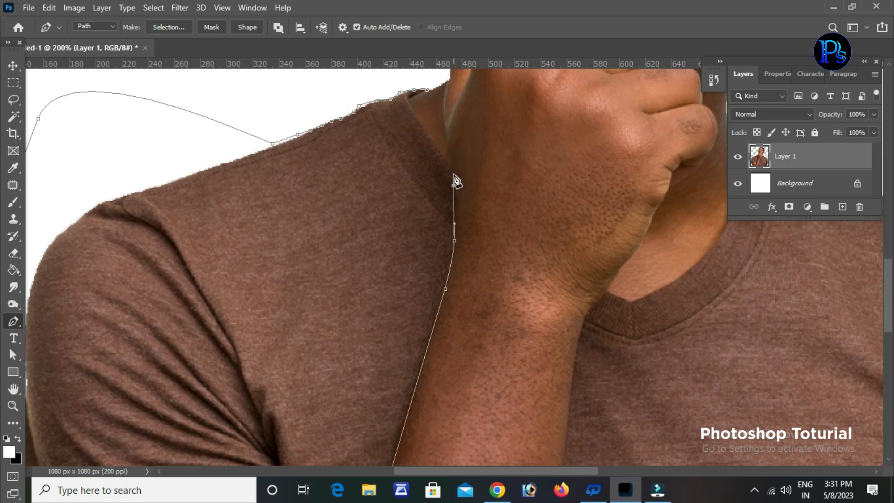
- Trace the inner edge of the shirt collar up to the shoulder and close the path at its starting point
click(454, 175)
click(433, 145)
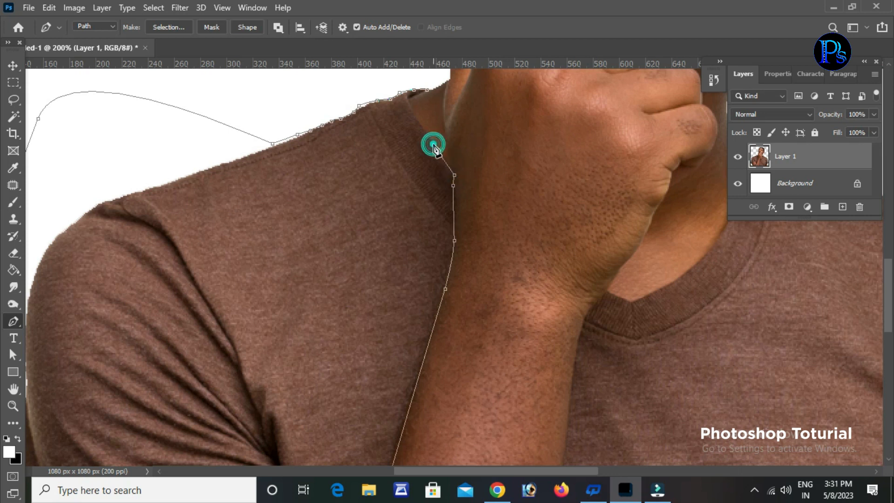
click(421, 126)
click(413, 110)
click(409, 99)
click(409, 95)
click(420, 90)
scroll(499, 253, down, 3)
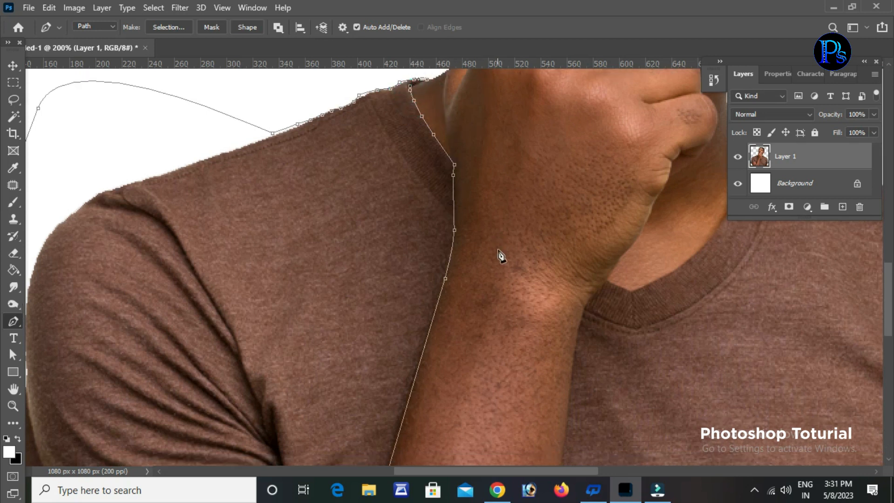
scroll(406, 239, up, 3)
scroll(405, 239, up, 1)
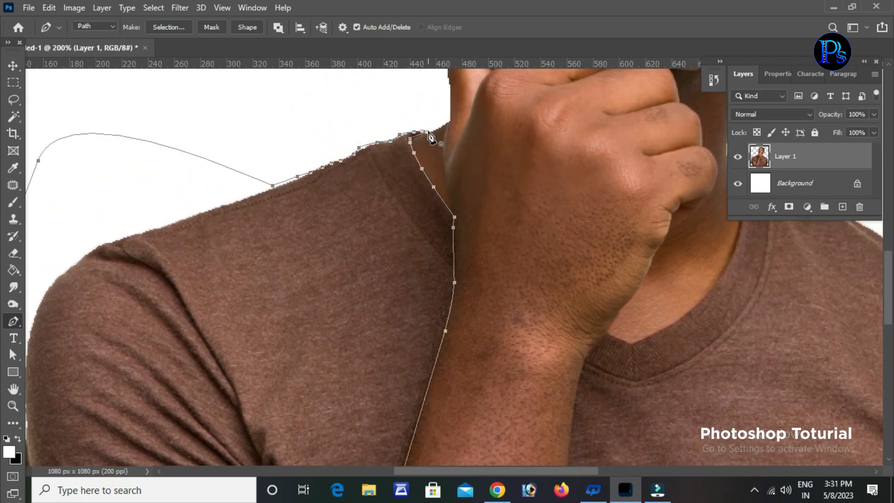
scroll(359, 235, down, 2)
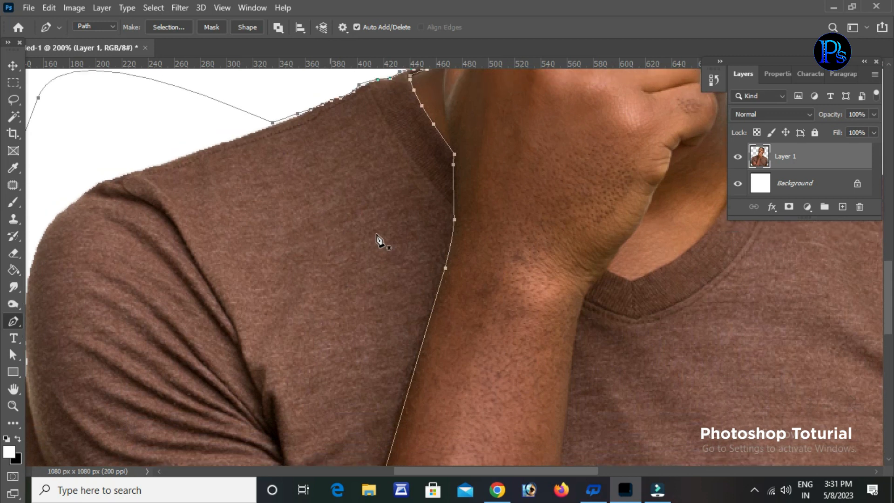
- Convert the closed path into a new anti-aliased selection with a feather radius of 1 pixel
scroll(375, 238, up, 1)
right_click(375, 238)
click(432, 241)
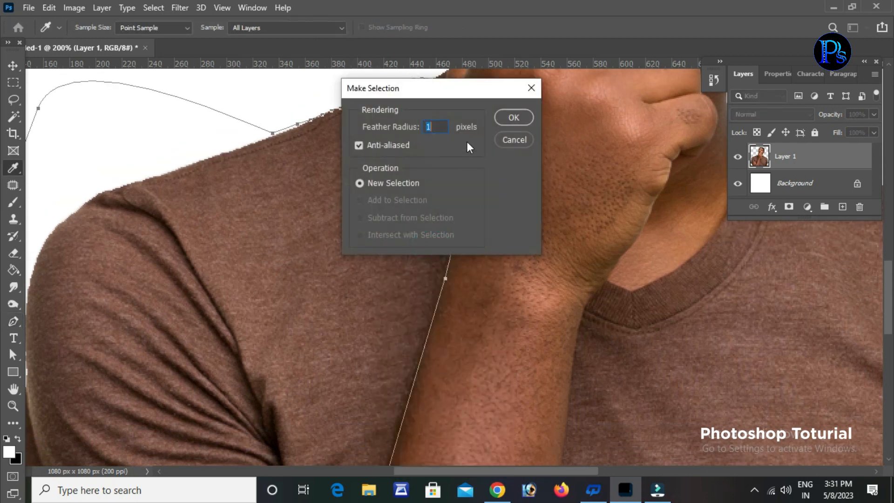
click(514, 117)
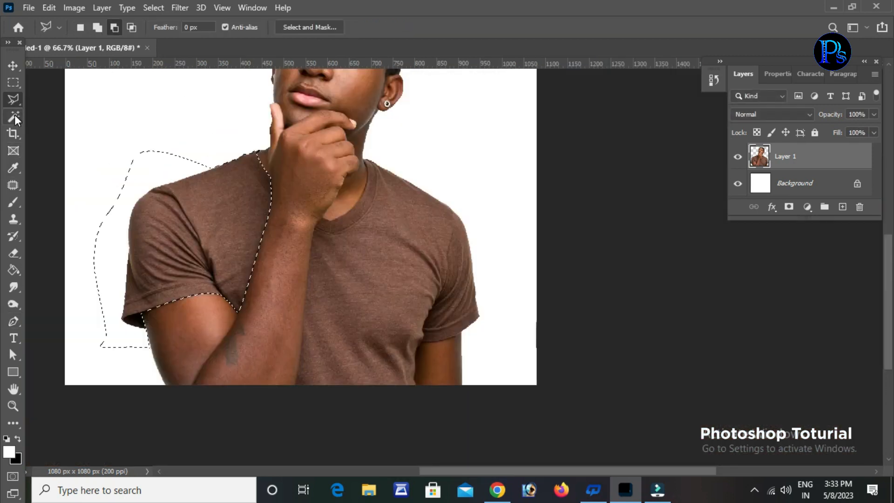
- Add the rest of the T-shirt's front and far sleeve to the selection with the Magic Wand at tolerance 32
click(377, 252)
click(407, 243)
click(416, 221)
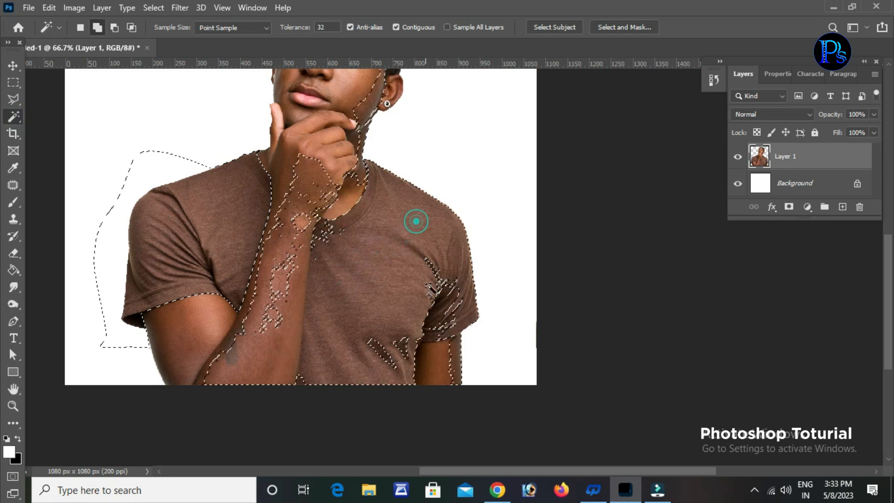
click(440, 272)
click(432, 269)
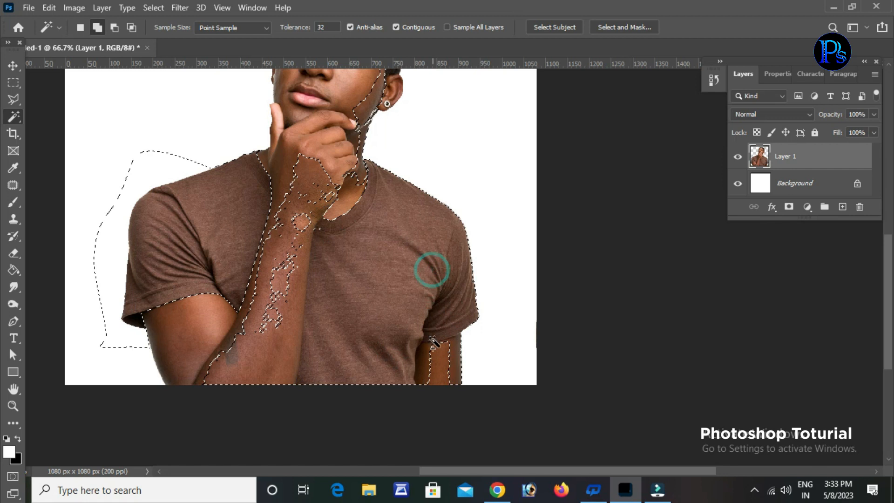
- Subtract the stray areas along the side of the face and jaw from the selection with the Lasso tool
scroll(385, 227, up, 2)
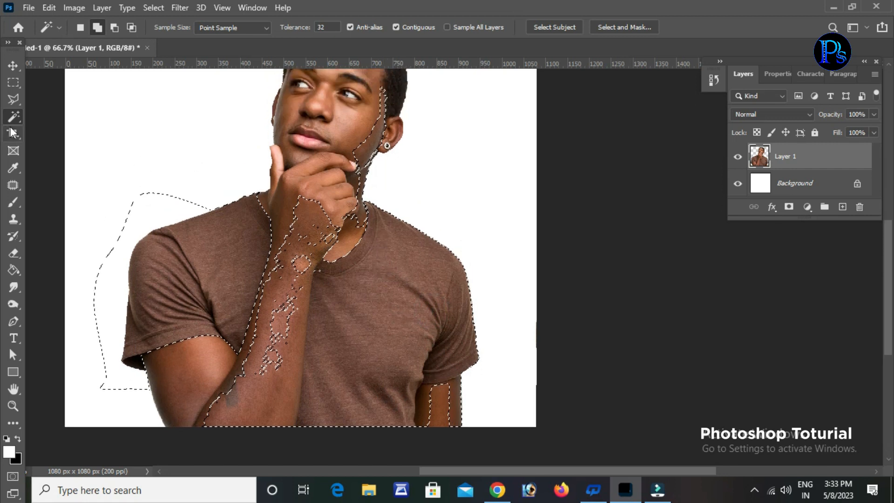
drag(12, 98, 61, 110)
click(60, 99)
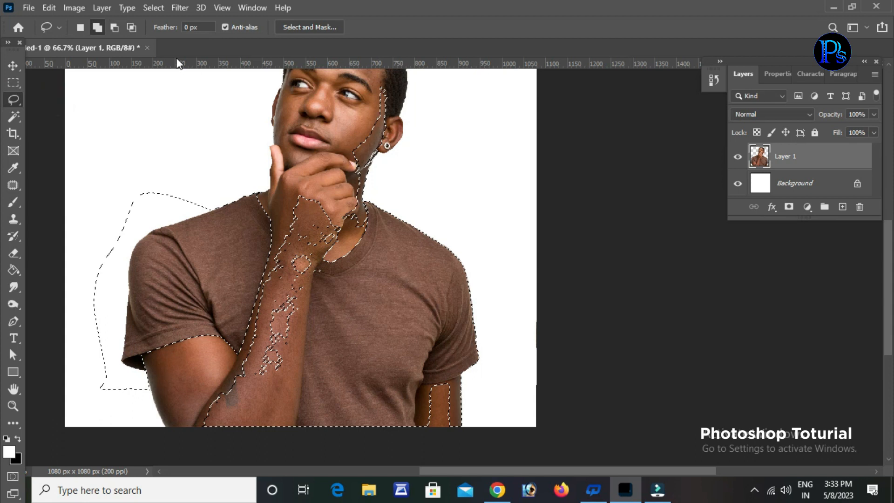
click(114, 28)
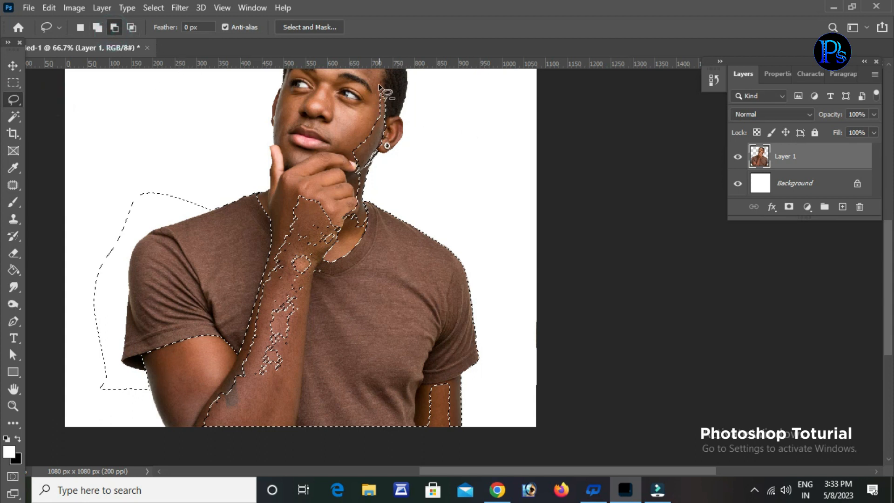
mouse_move(379, 83)
mouse_down()
mouse_move(349, 154)
mouse_move(347, 181)
mouse_move(360, 203)
mouse_move(381, 128)
mouse_up()
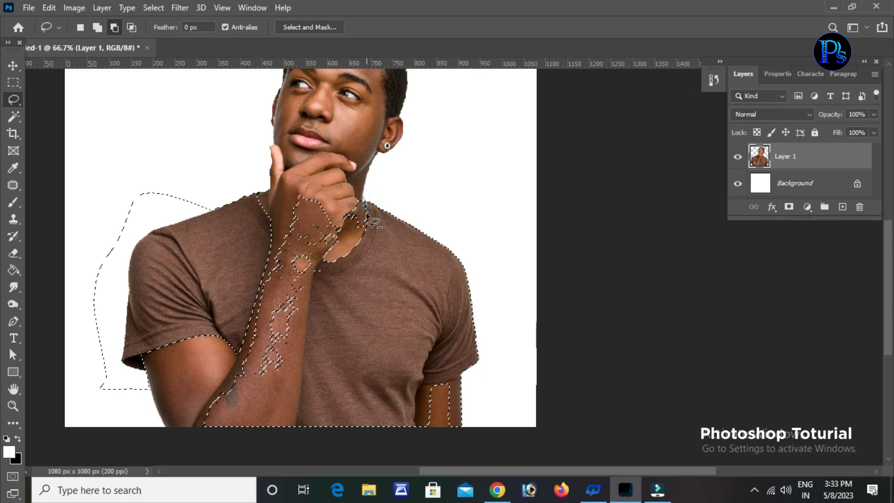
- Subtract the neck patch beside the fingers and the raised forearm, wrist and hand from the selection with the Lasso
scroll(350, 195, down, 1)
scroll(347, 193, down, 1)
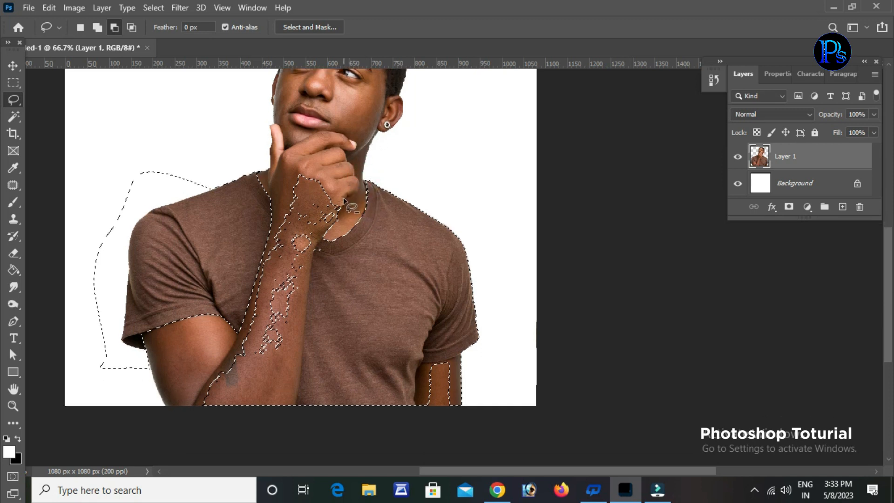
drag(327, 237, 303, 281)
mouse_move(201, 424)
mouse_down()
mouse_move(210, 379)
mouse_move(239, 344)
mouse_move(251, 301)
mouse_up()
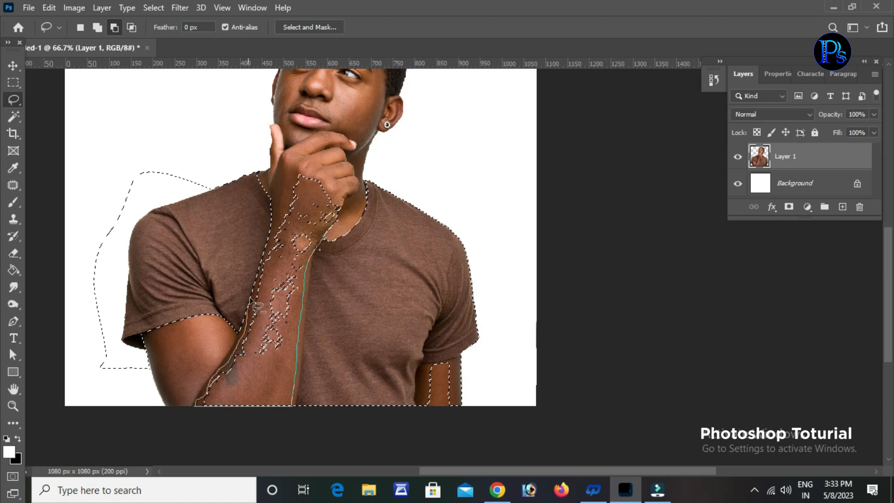
mouse_move(260, 262)
mouse_down()
mouse_move(295, 218)
mouse_move(300, 179)
mouse_move(300, 220)
mouse_move(307, 200)
mouse_up()
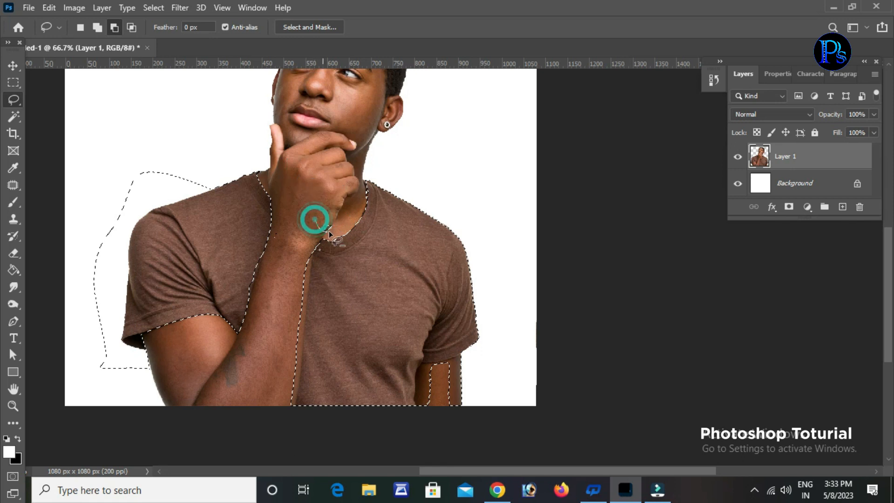
- Subtract the stray specks on the wrist and the leftover skin strip along the upper forearm edge facing the chest
scroll(318, 212, down, 4)
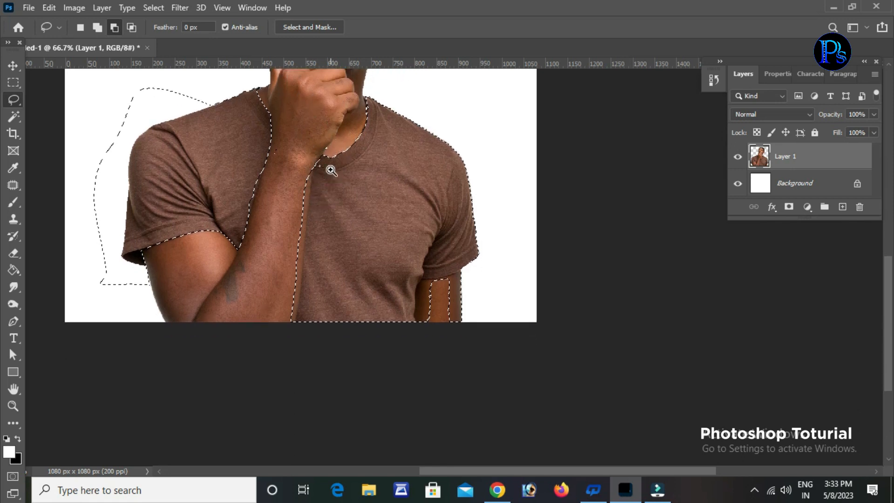
click(331, 170)
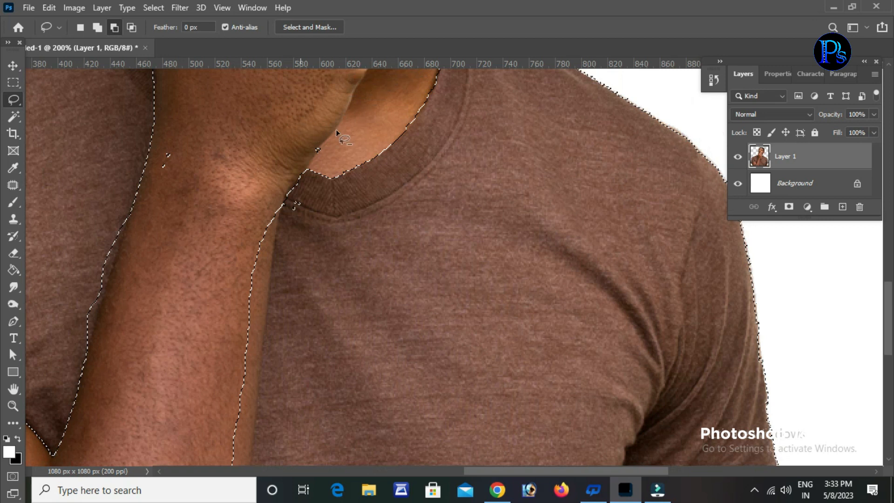
click(174, 142)
scroll(240, 291, down, 2)
scroll(250, 200, down, 7)
drag(267, 84, 263, 141)
drag(250, 201, 242, 232)
- Subtract the remaining skin strip along the lower forearm down to the image's bottom edge, undoing the stray lasso stroke
scroll(222, 144, down, 4)
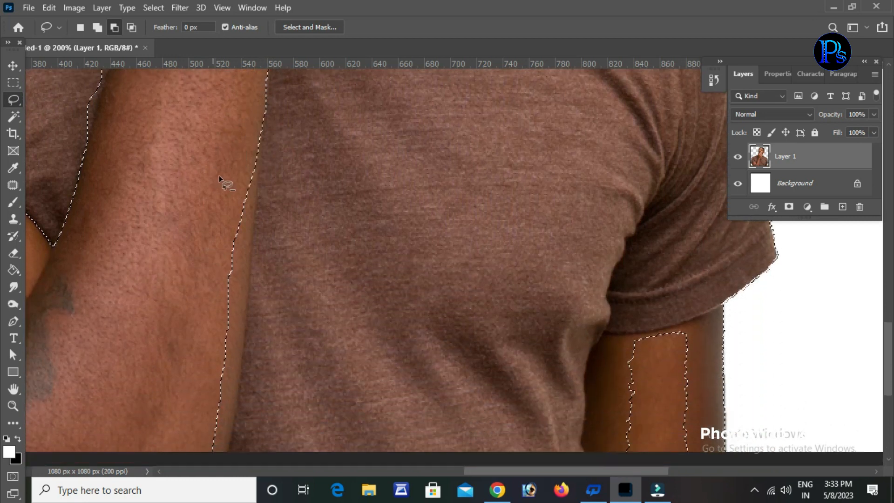
mouse_move(253, 77)
mouse_down()
mouse_move(247, 162)
mouse_move(230, 69)
mouse_up()
scroll(218, 164, down, 1)
scroll(224, 151, down, 3)
scroll(226, 146, up, 2)
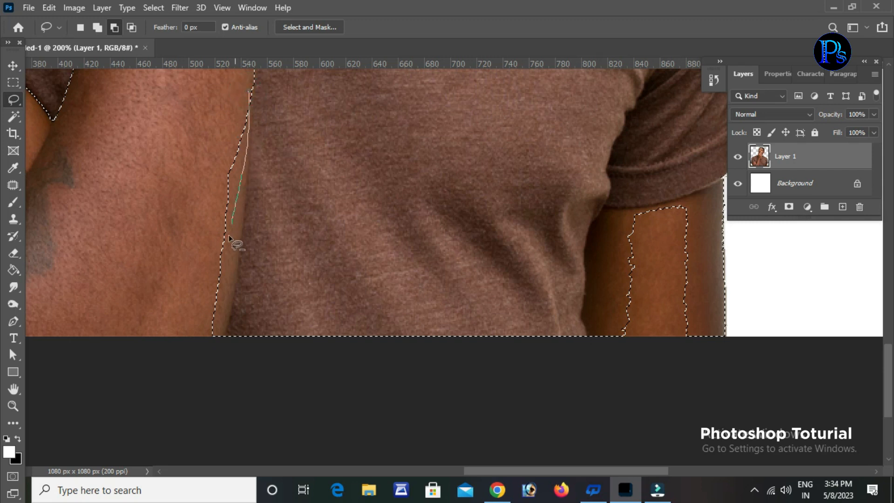
click(241, 155)
mouse_move(239, 190)
mouse_down()
mouse_move(234, 263)
mouse_move(209, 302)
mouse_up()
mouse_move(245, 162)
mouse_down()
mouse_move(228, 264)
mouse_move(269, 102)
mouse_up()
key(ctrl+z)
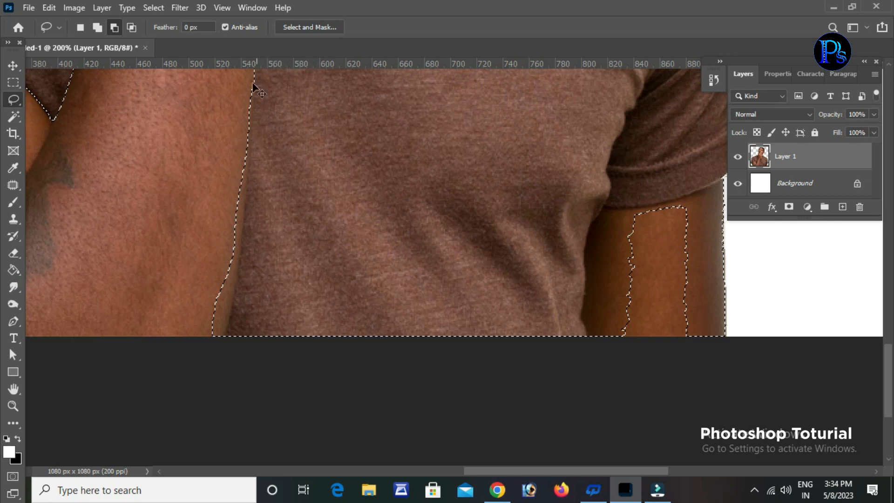
drag(248, 147, 236, 278)
drag(232, 335, 231, 336)
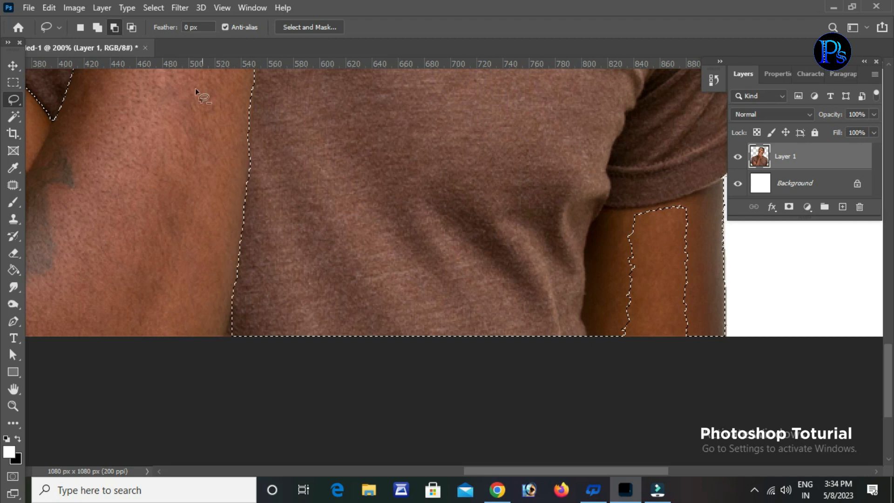
- Add the missed strip of shirt along the forearm's shoulder-side edge to the selection with the Lasso
scroll(119, 114, up, 3)
scroll(142, 114, up, 2)
click(96, 27)
scroll(120, 135, up, 3)
scroll(120, 135, up, 3)
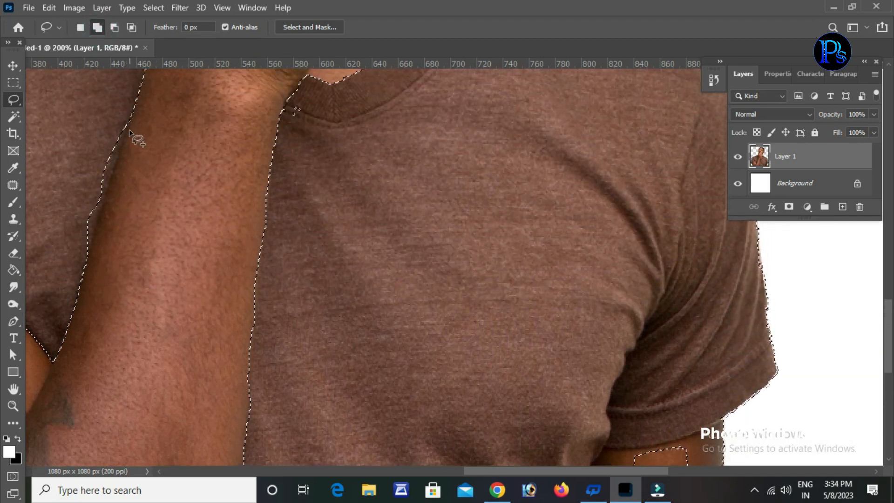
mouse_move(126, 126)
mouse_down()
mouse_move(77, 275)
mouse_move(74, 231)
mouse_up()
- Add the small unselected specks on the shirt just below the collar beside the wrist to the selection
click(16, 65)
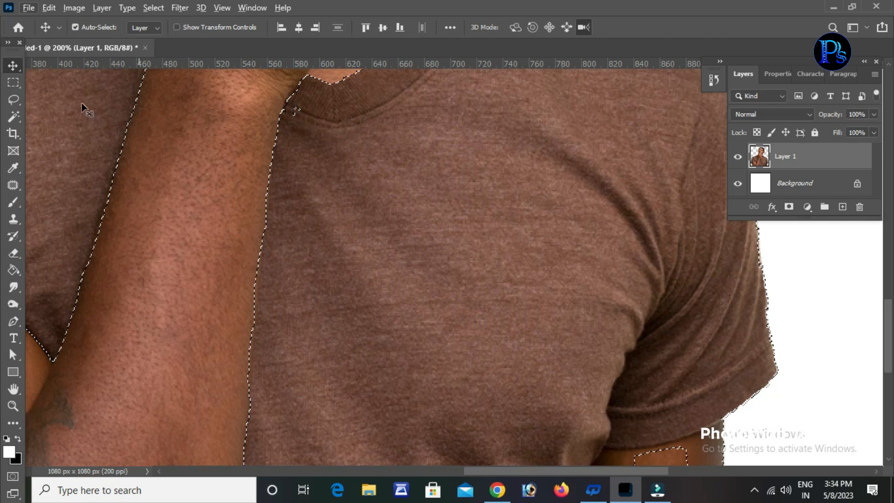
click(13, 99)
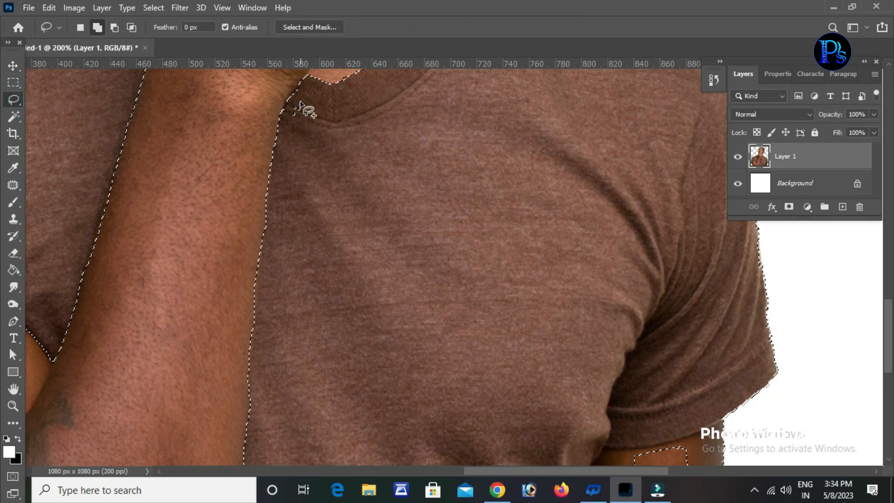
drag(286, 123, 285, 113)
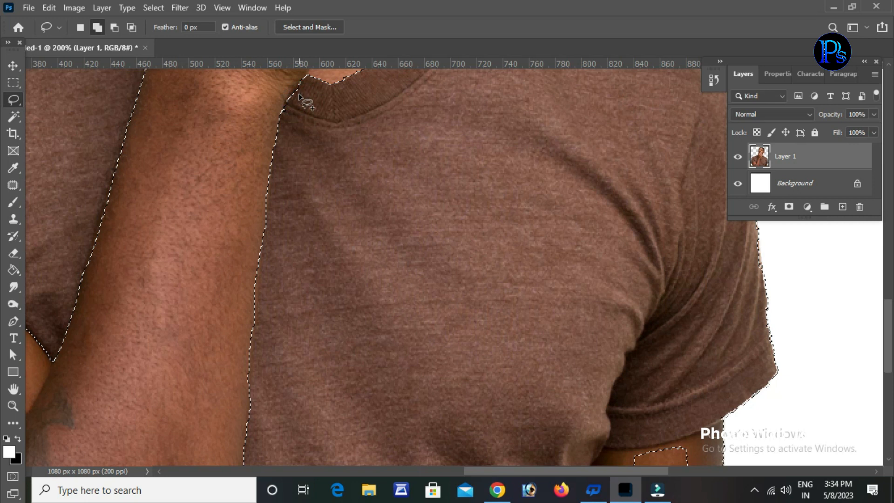
- Subtract the lowered arm's skin between the shirt's side and the middle of the arm from the selection
click(13, 65)
alt+click(327, 191)
alt+click(333, 196)
key(alt+space)
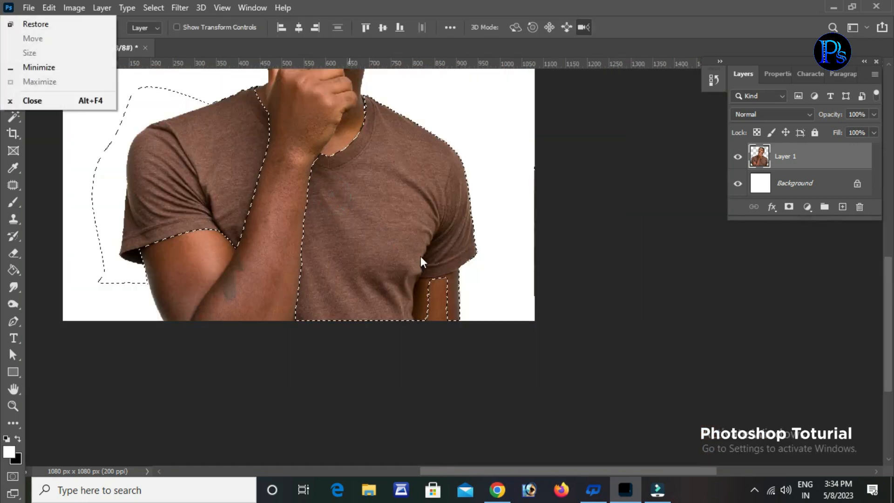
click(378, 226)
ctrl+click(435, 279)
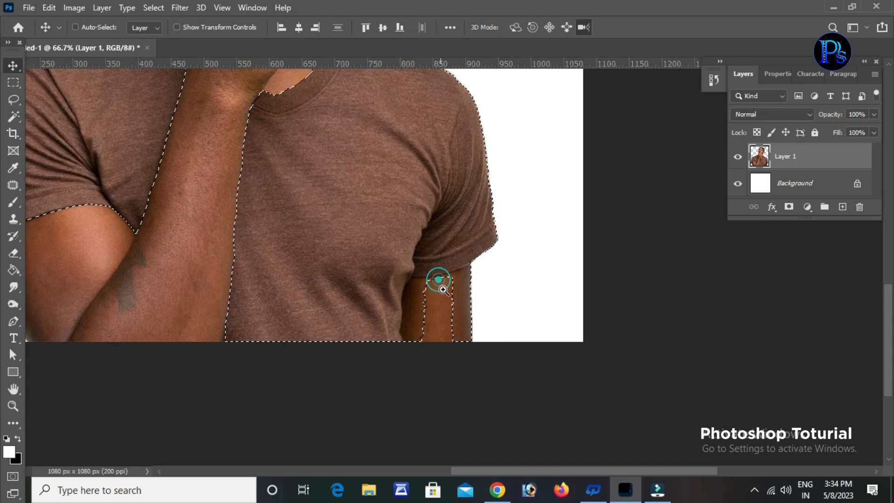
ctrl+click(434, 278)
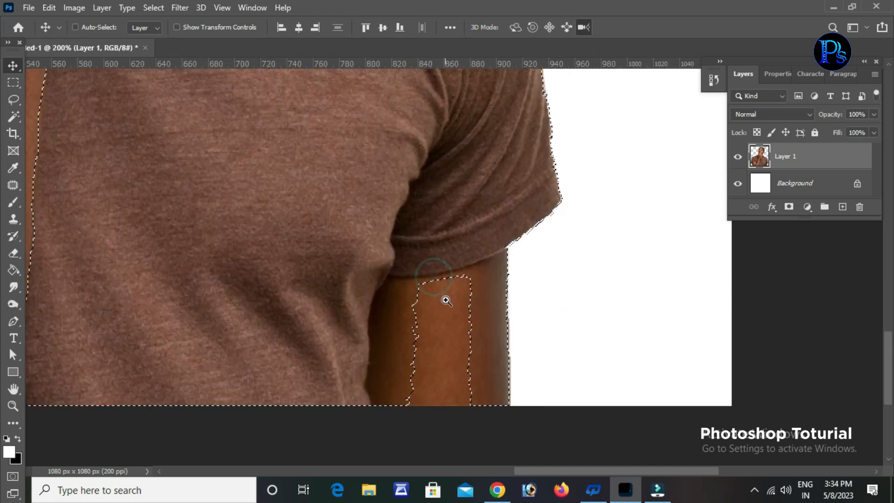
click(15, 98)
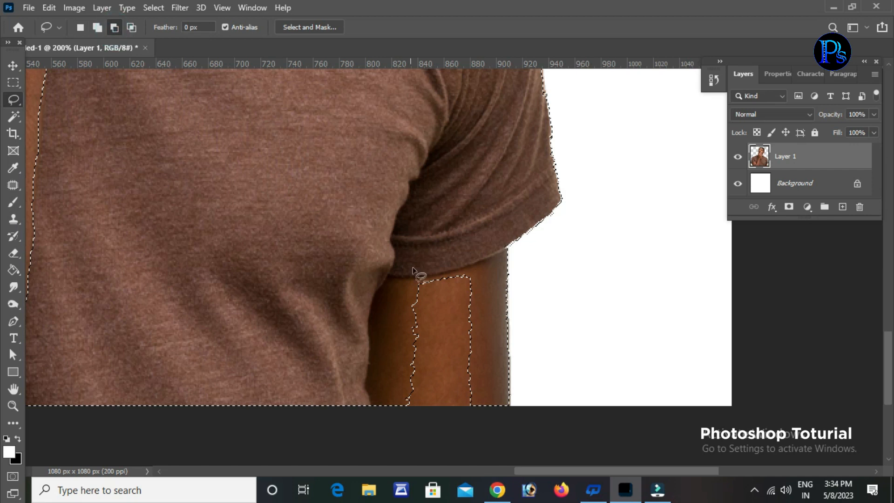
mouse_move(442, 276)
mouse_down()
mouse_move(384, 278)
mouse_move(371, 302)
mouse_move(364, 393)
mouse_move(383, 417)
mouse_up()
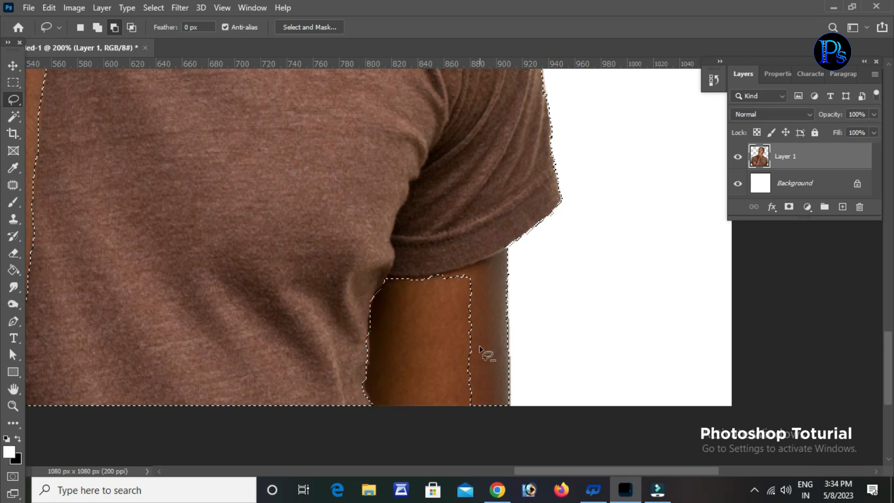
- Subtract the outer part of the lowered arm from the selection, following the sleeve hem
mouse_move(492, 264)
mouse_down()
mouse_move(579, 390)
mouse_move(543, 317)
mouse_up()
mouse_move(468, 266)
mouse_down()
mouse_move(435, 272)
mouse_move(447, 326)
mouse_up()
drag(528, 358, 529, 355)
- Recolour the selected T-shirt with a Hue/Saturation adjustment of hue -41 and saturation +58
click(13, 62)
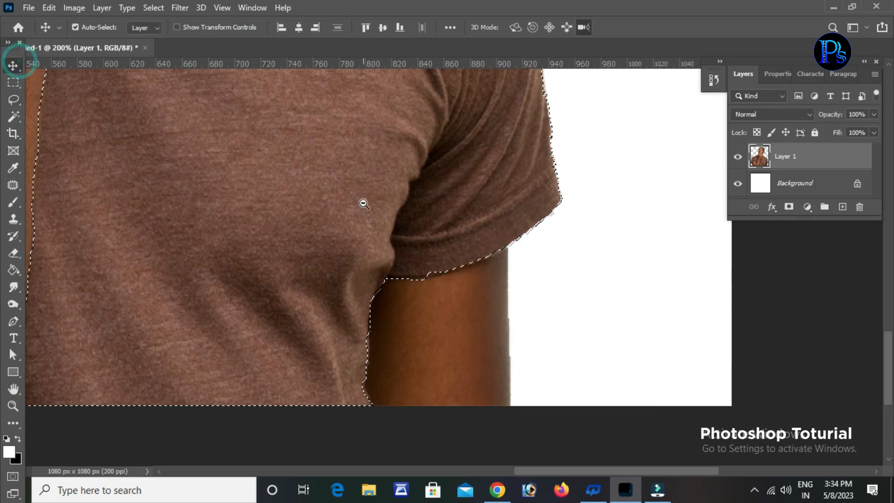
alt+click(363, 203)
alt+click(361, 201)
alt+click(353, 196)
key(ctrl)
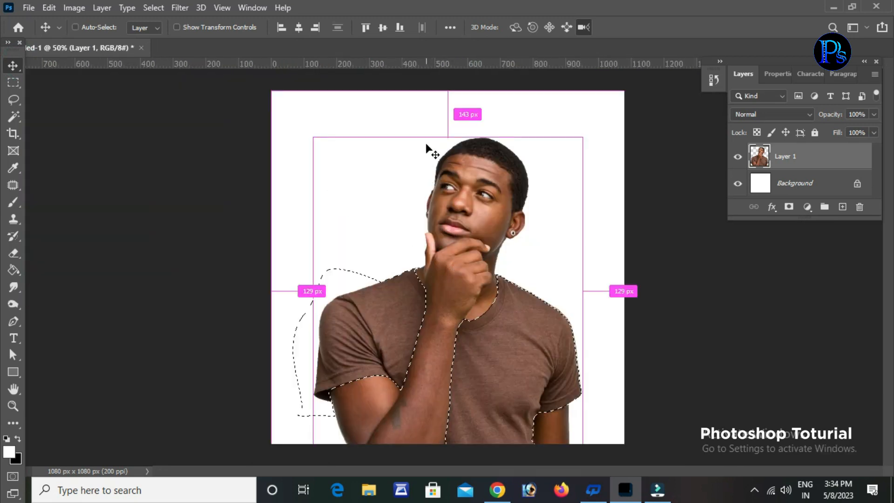
key(ctrl+u)
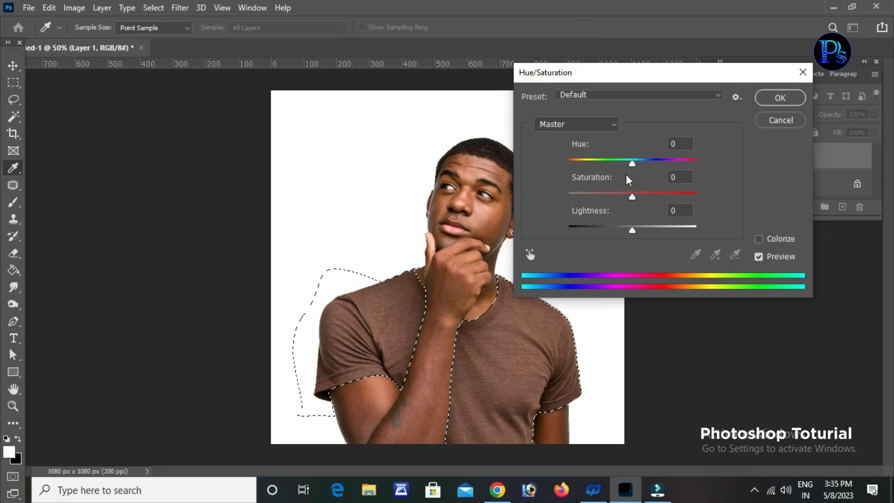
drag(635, 162, 671, 197)
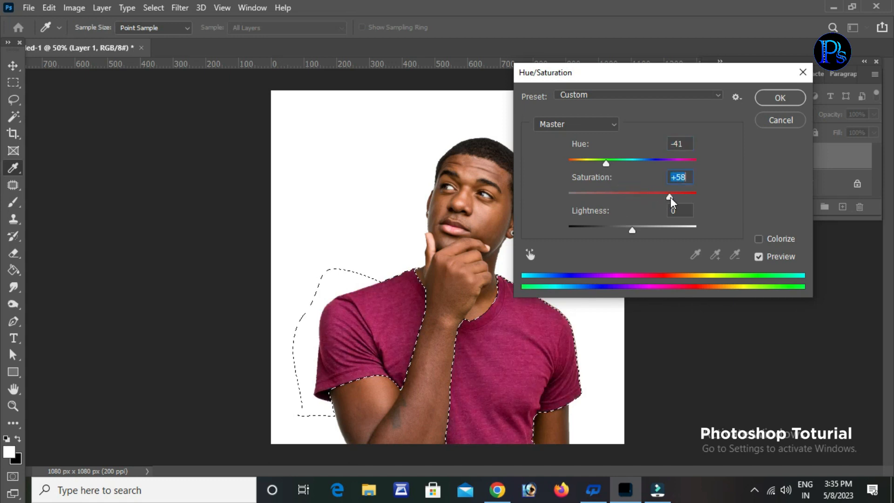
click(768, 100)
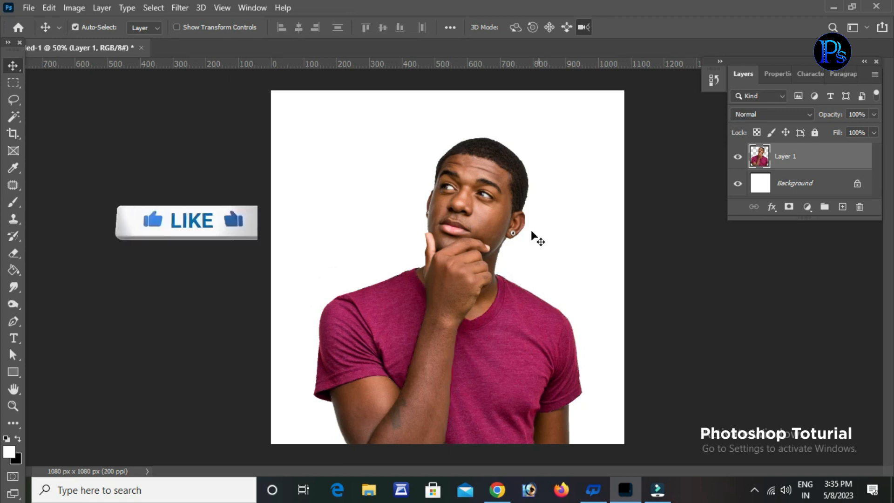
- Make the Background layer the active layer
click(532, 232)
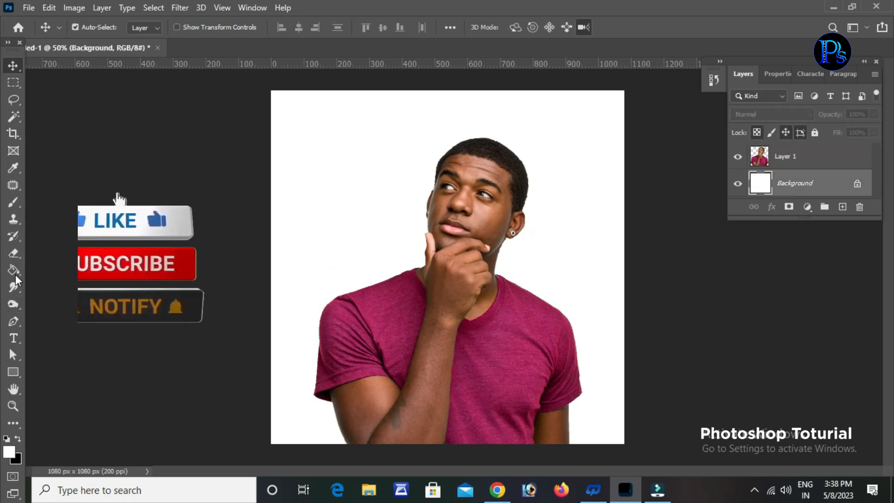